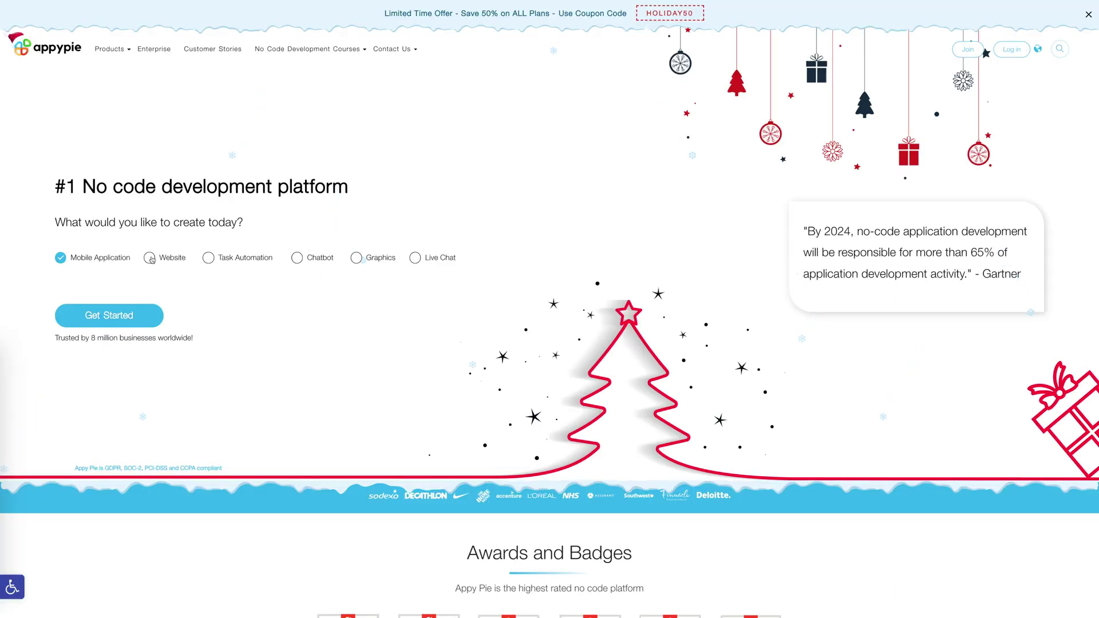
Pick Website as the project type on the Appy Pie homepage and get started
left_click(149, 258)
scroll(175, 337, "down", 1)
left_click(109, 307)
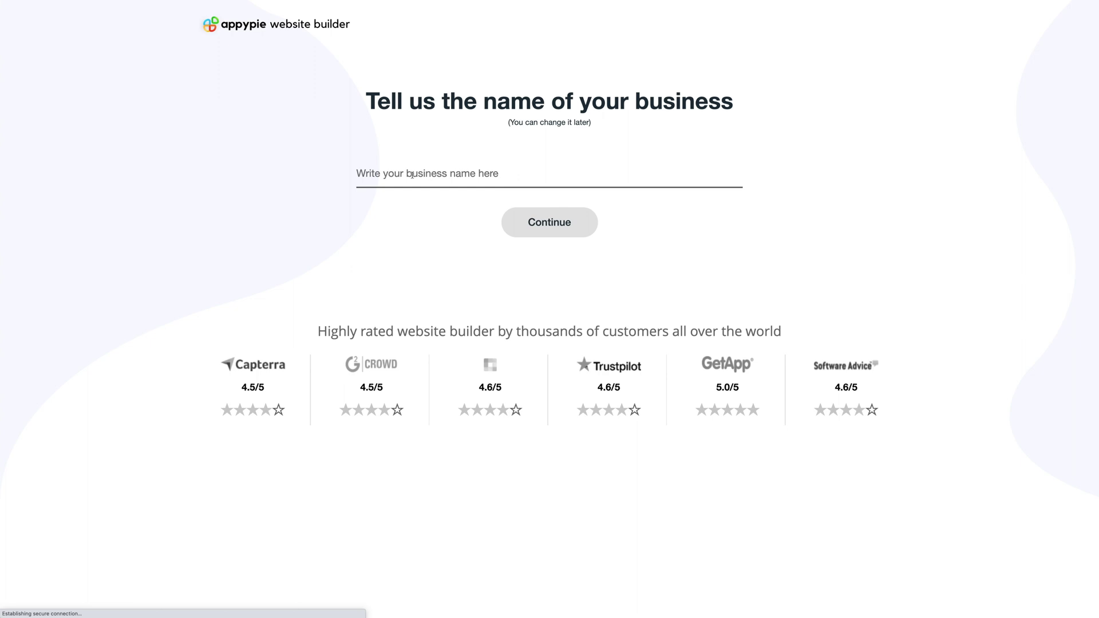
Enter 'Test' as the business name and confirm it
type("Test")
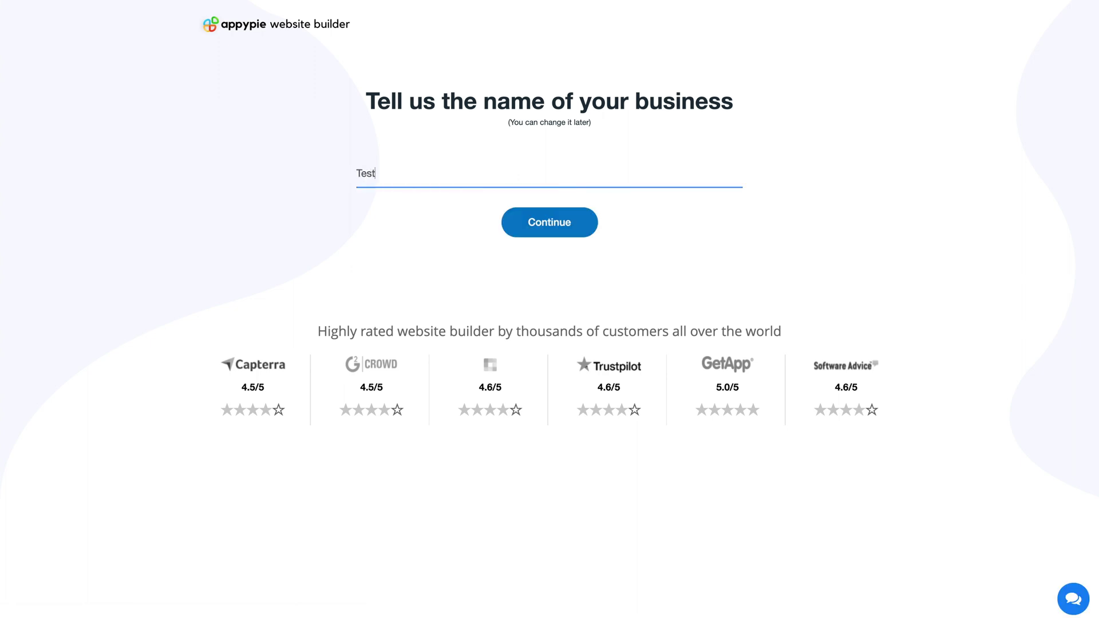
left_click(554, 228)
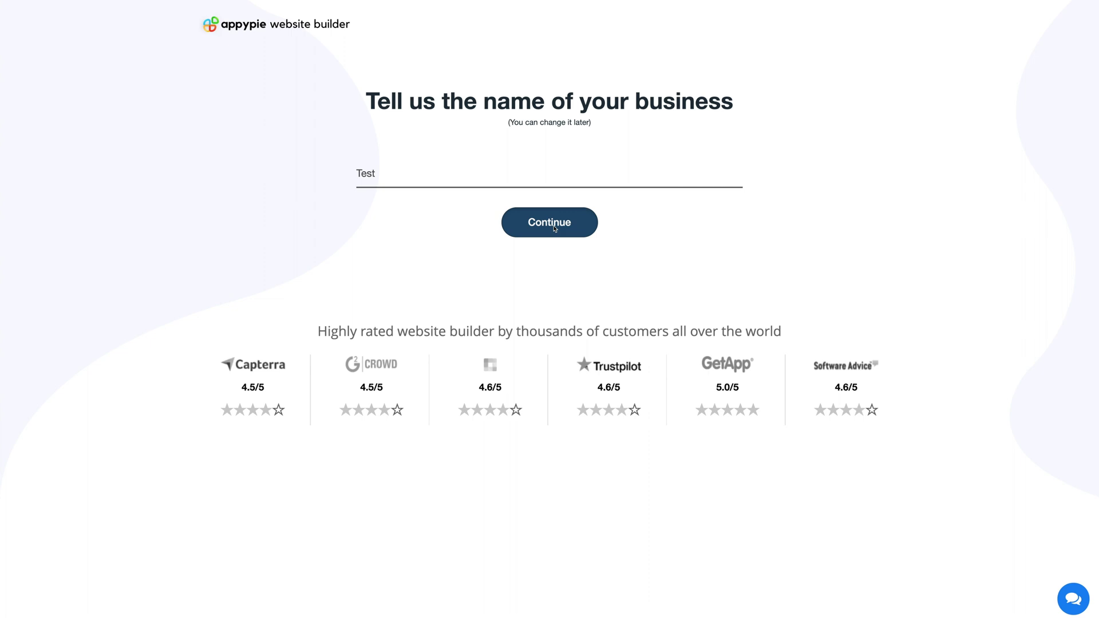
Try Events, Education and Religion/Worship as categories, settling on Others
left_click(554, 228)
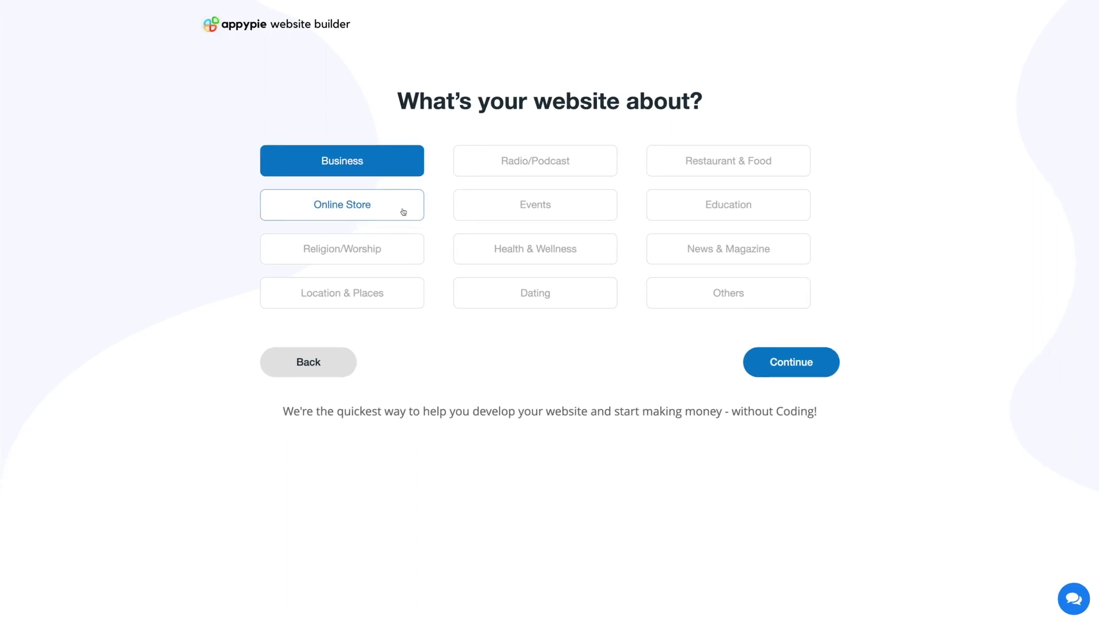
left_click(503, 206)
left_click(677, 208)
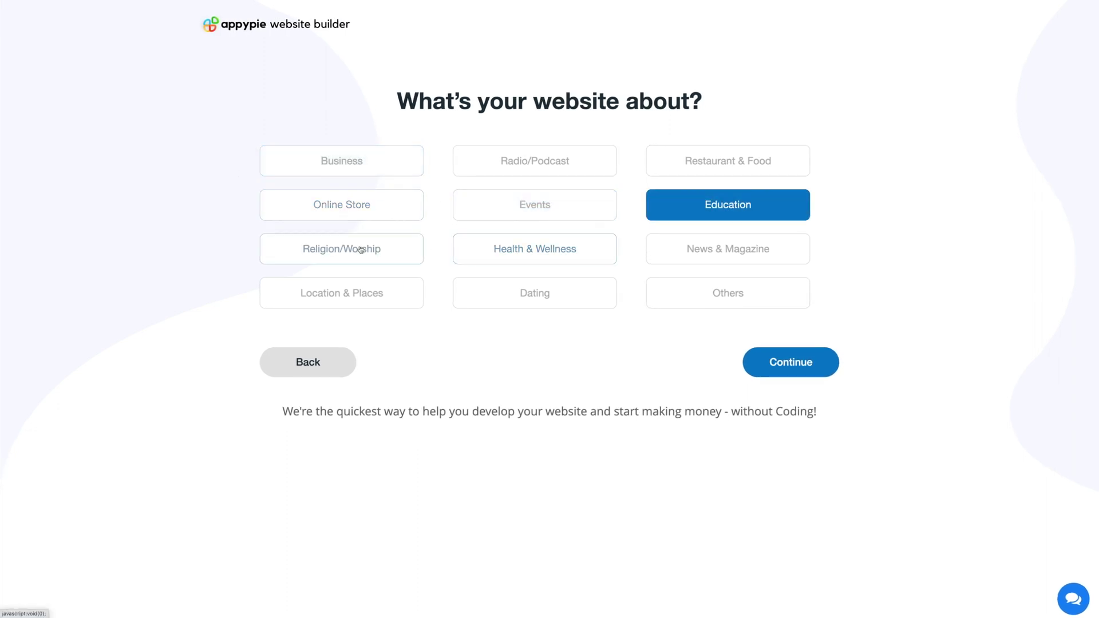
left_click(360, 250)
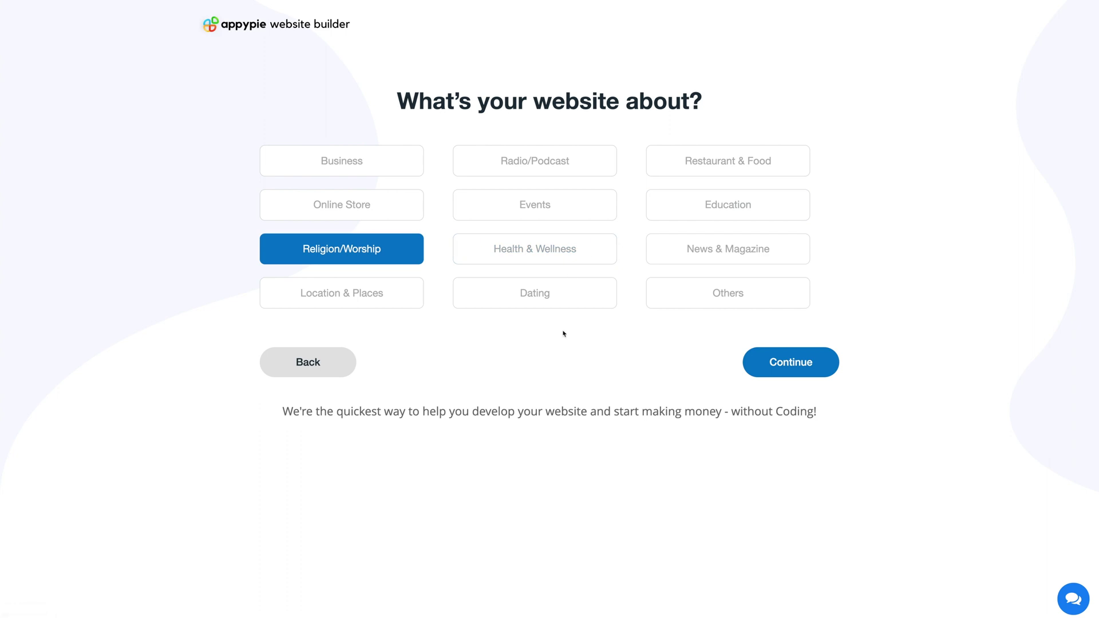
left_click(713, 298)
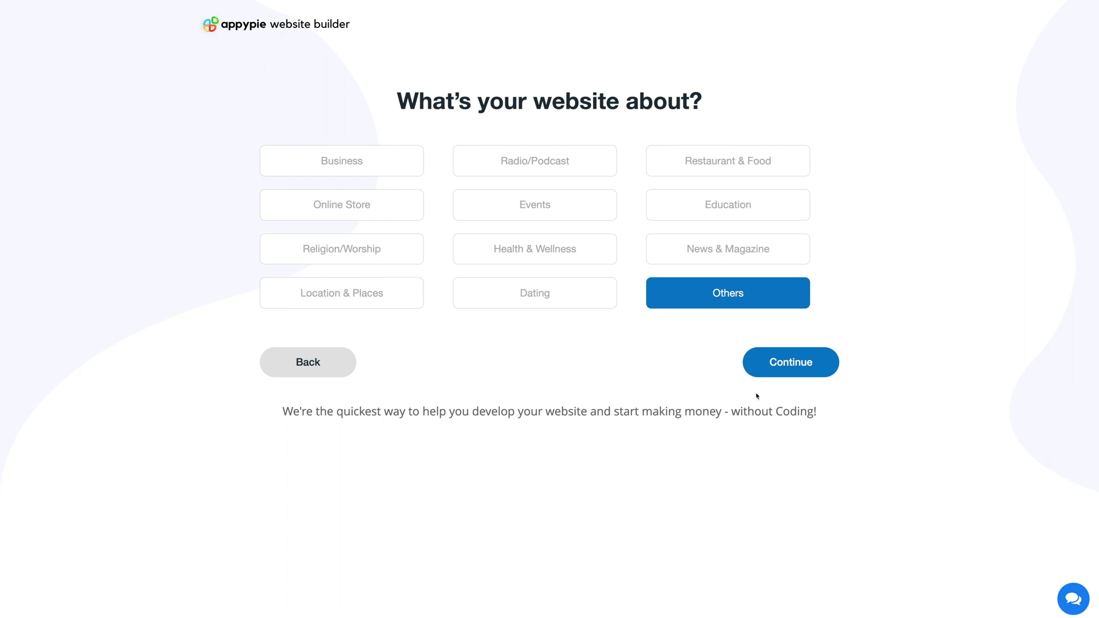
Move on to the templates and use the Blank Template
left_click(780, 368)
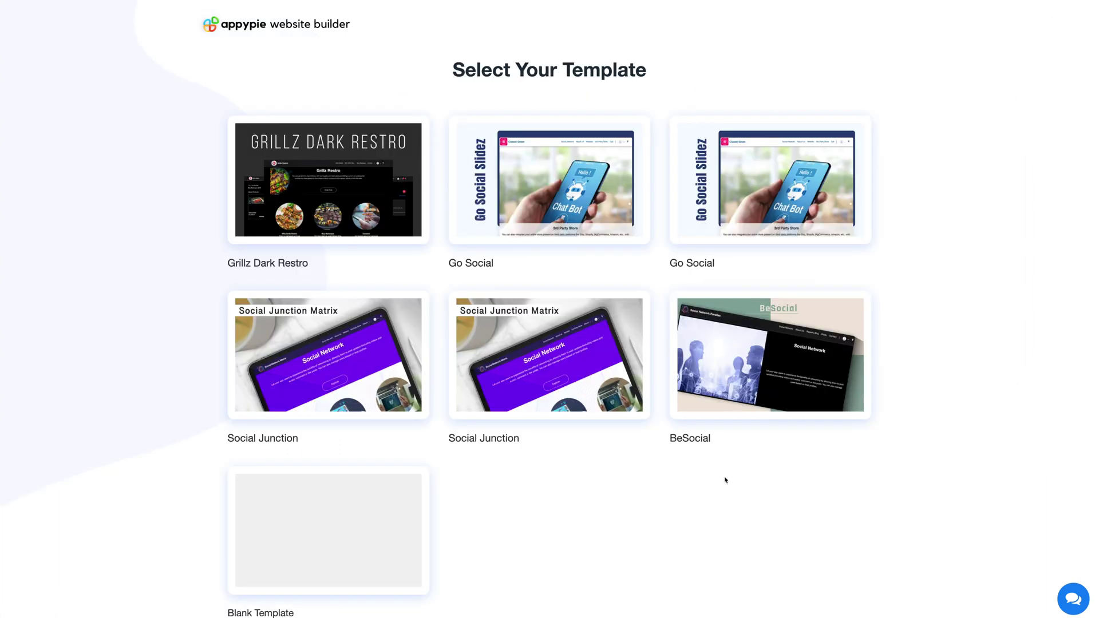
scroll(725, 483, "down", 1)
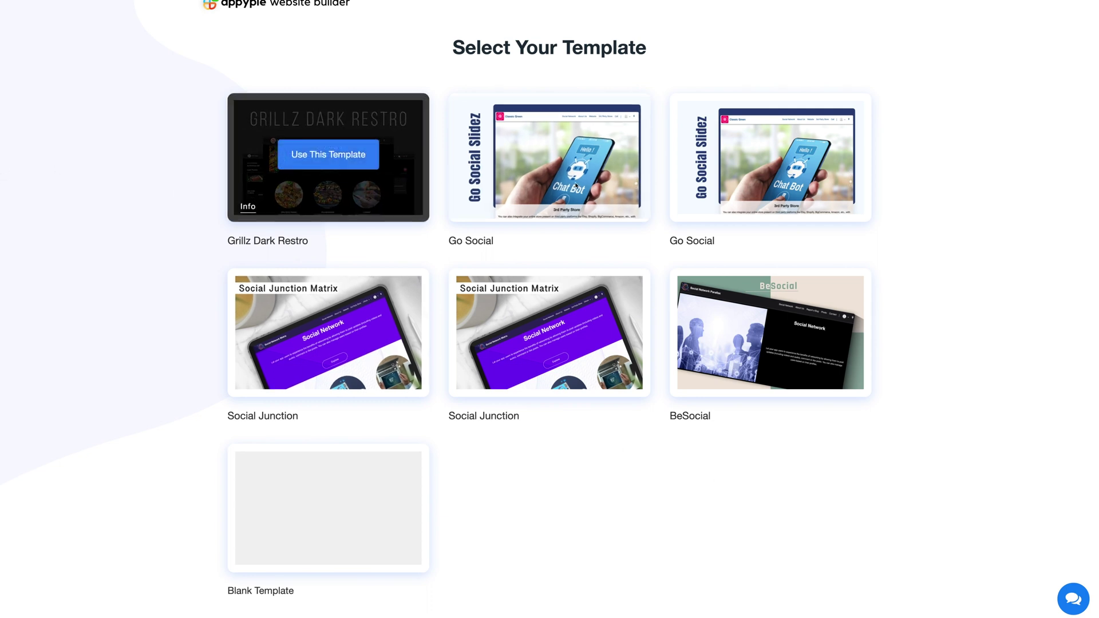
mouse_move(790, 181)
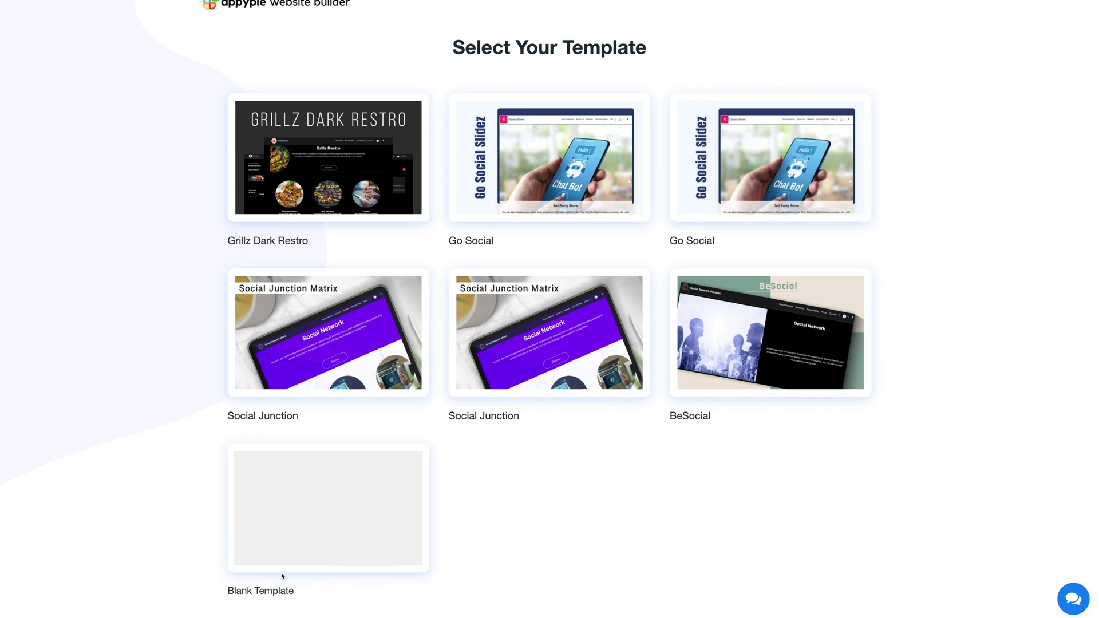
mouse_move(312, 515)
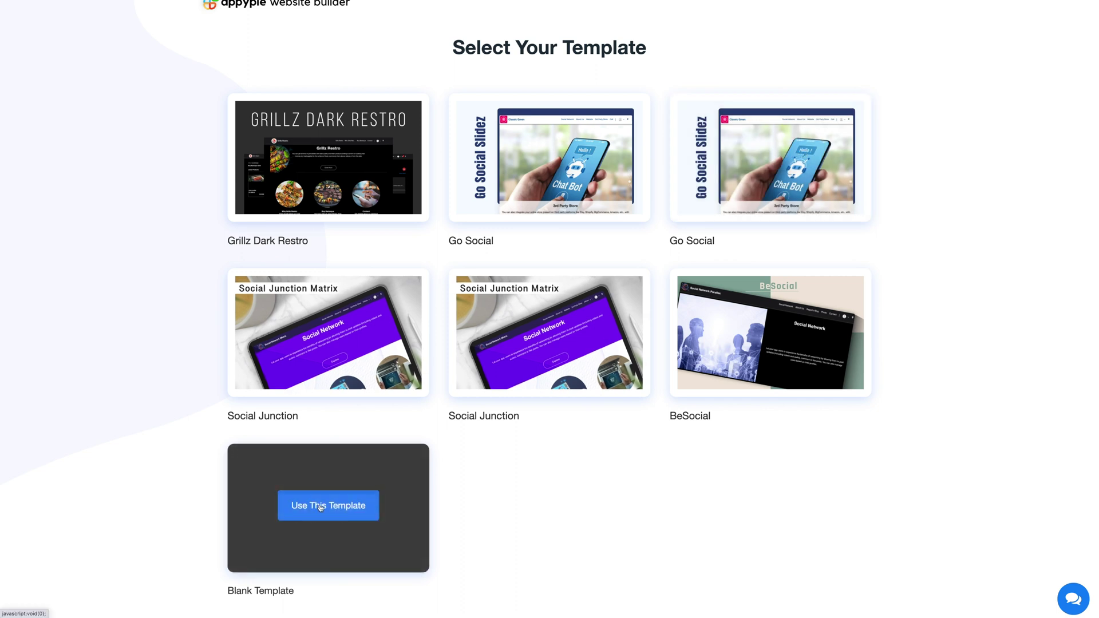
left_click(321, 506)
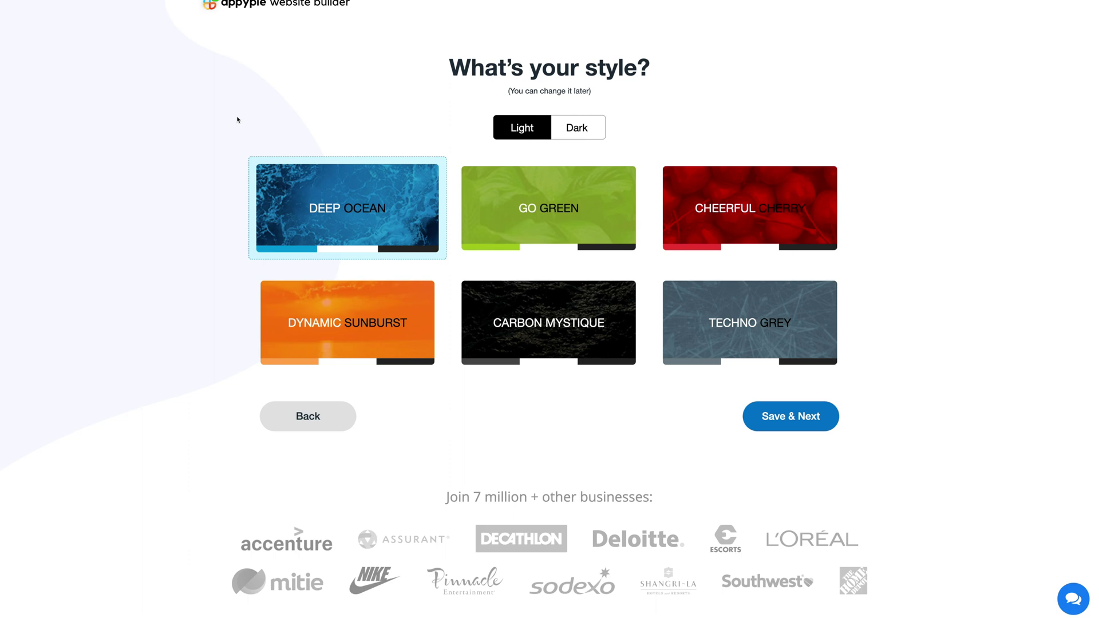
Keep the Light Deep Ocean style and save it to continue
scroll(238, 119, "up", 1)
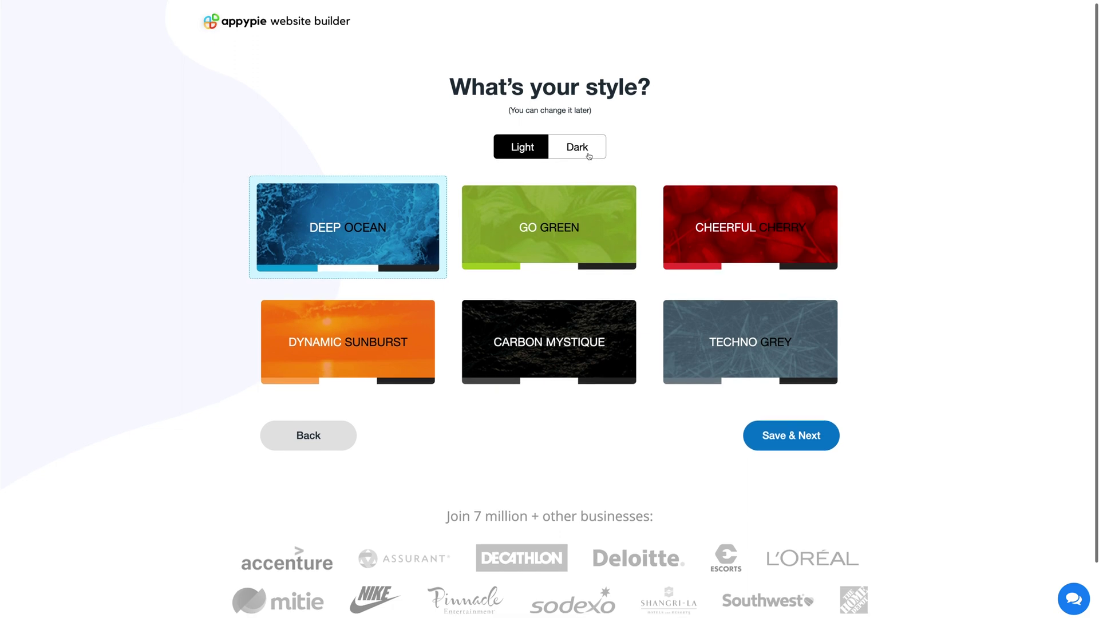
scroll(349, 177, "down", 1)
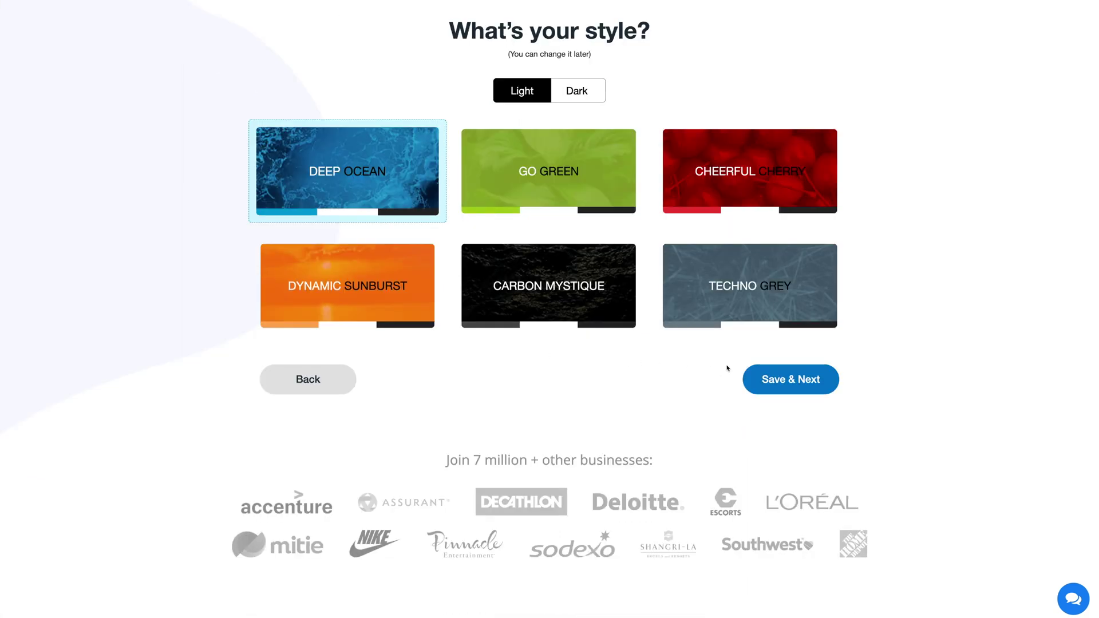
left_click(790, 383)
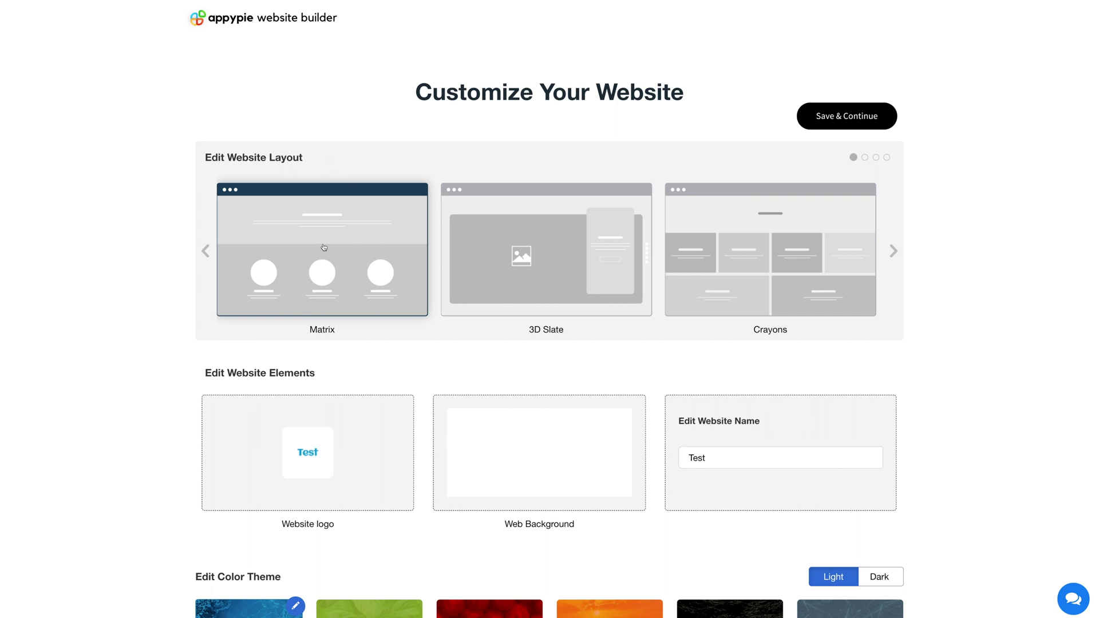
Try 3D Slate and Crayons, browse the remaining layouts, and pick ZigZag
left_click(601, 260)
left_click(725, 267)
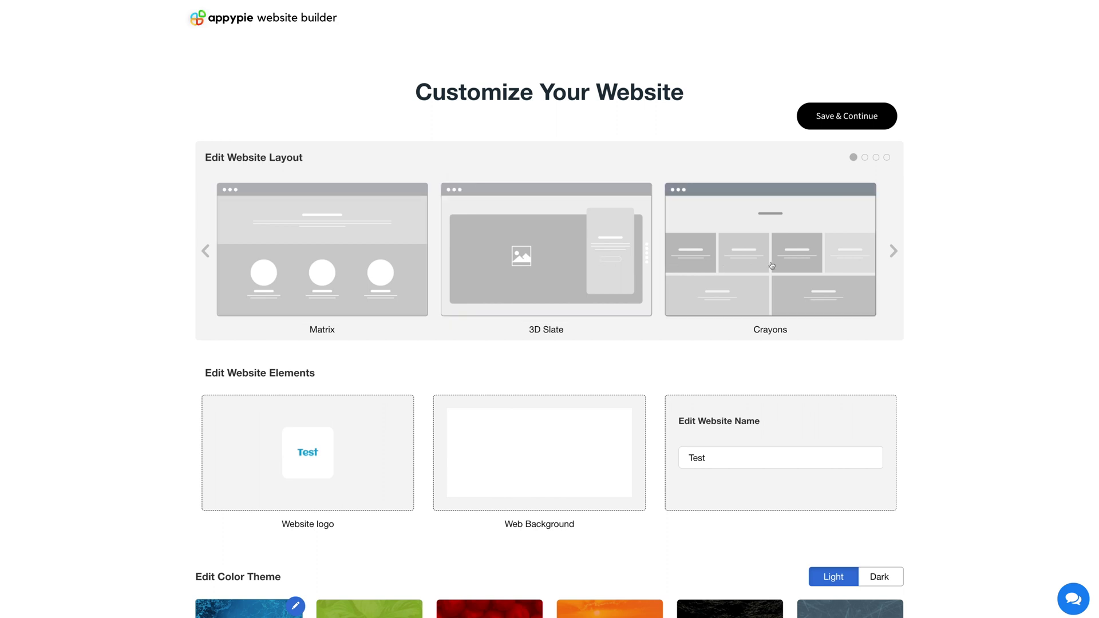
left_click(894, 252)
left_click(893, 251)
left_click(893, 252)
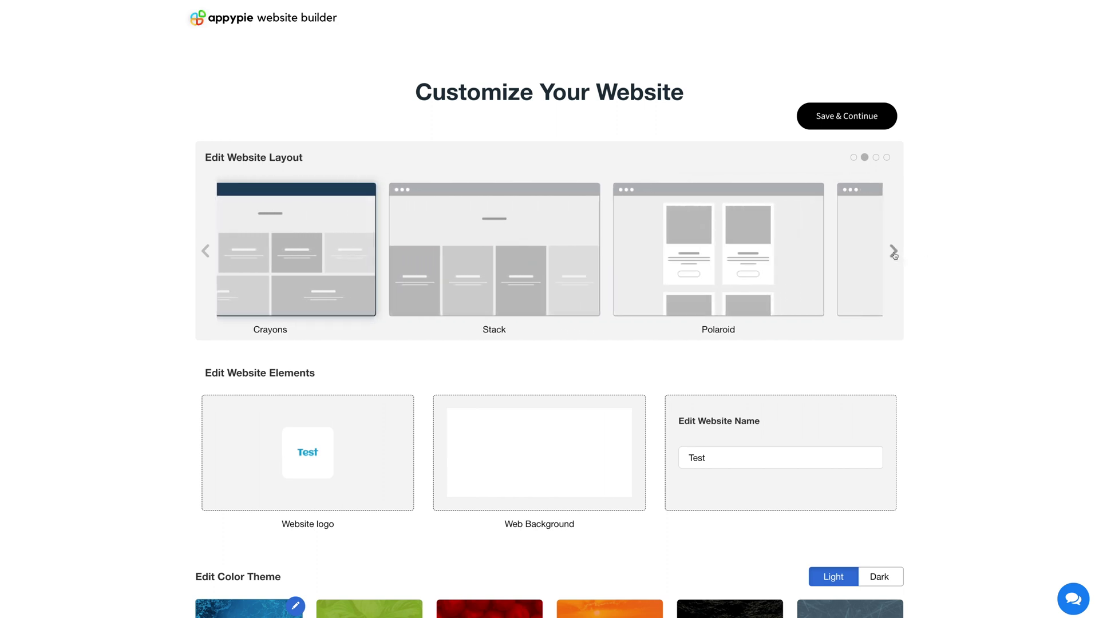
left_click(893, 252)
left_click(894, 251)
left_click(888, 158)
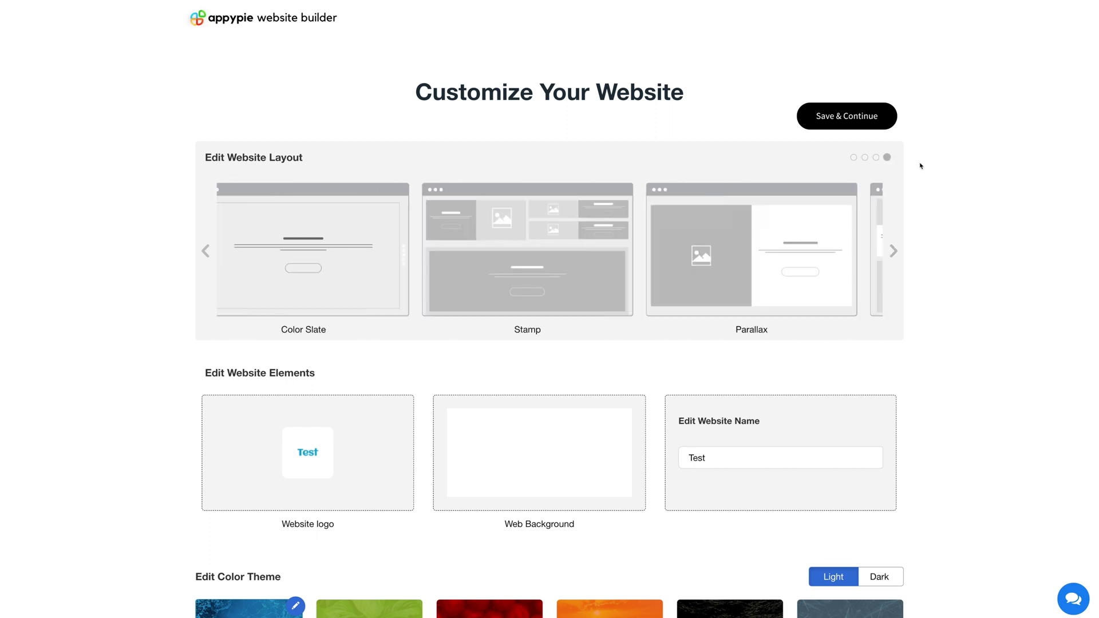
left_click(770, 240)
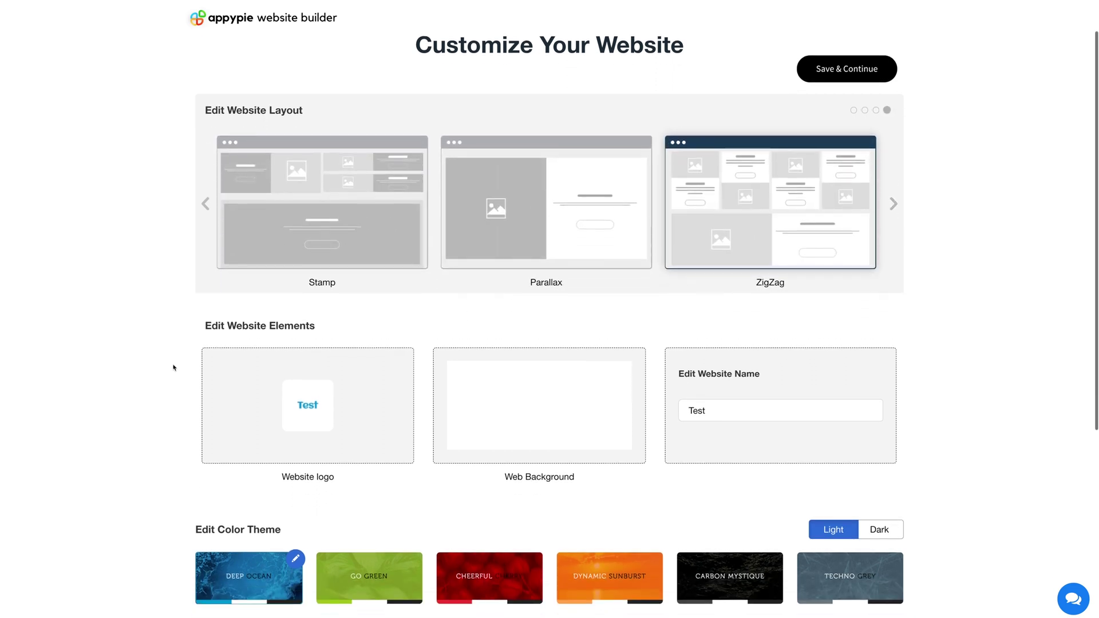
scroll(229, 343, "down", 2)
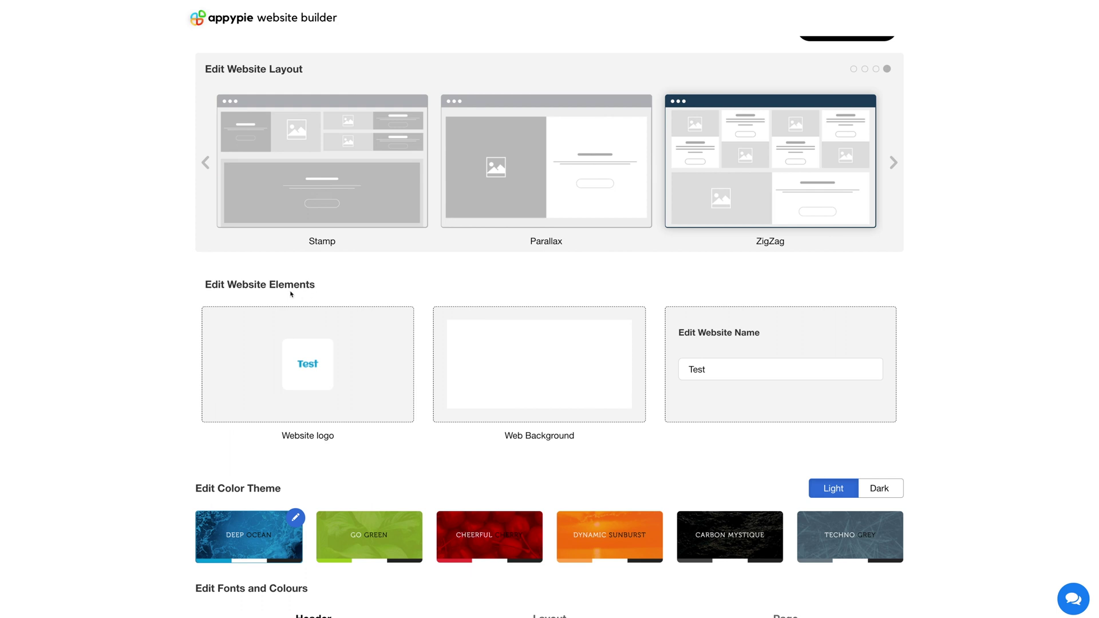
Replace the website logo with the yellow Test icon and confirm with Ok
scroll(309, 289, "down", 3)
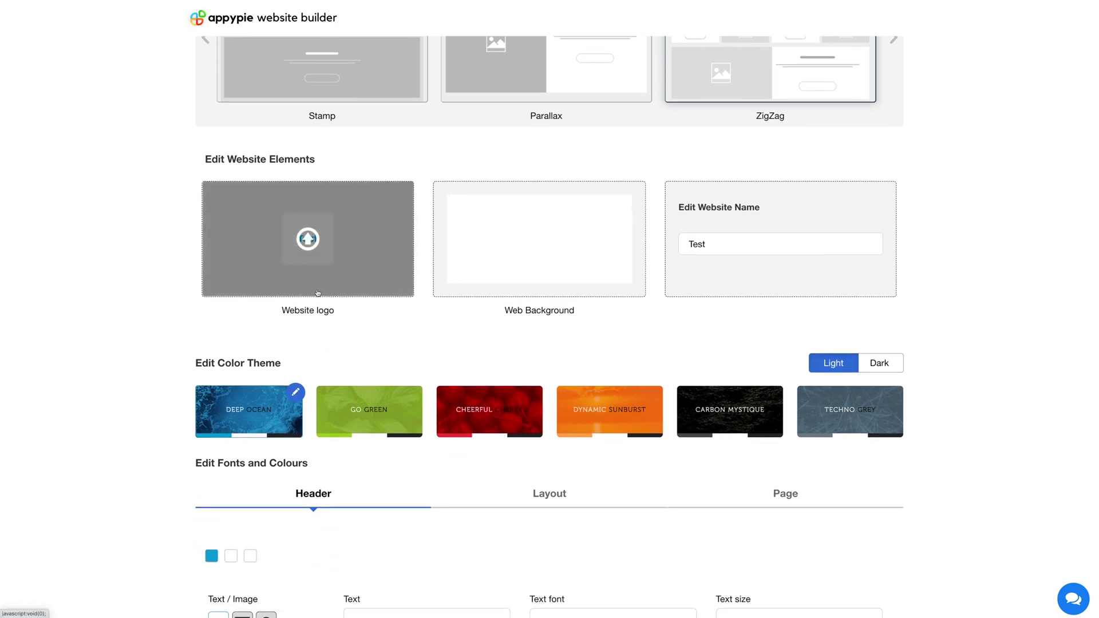
left_click(303, 293)
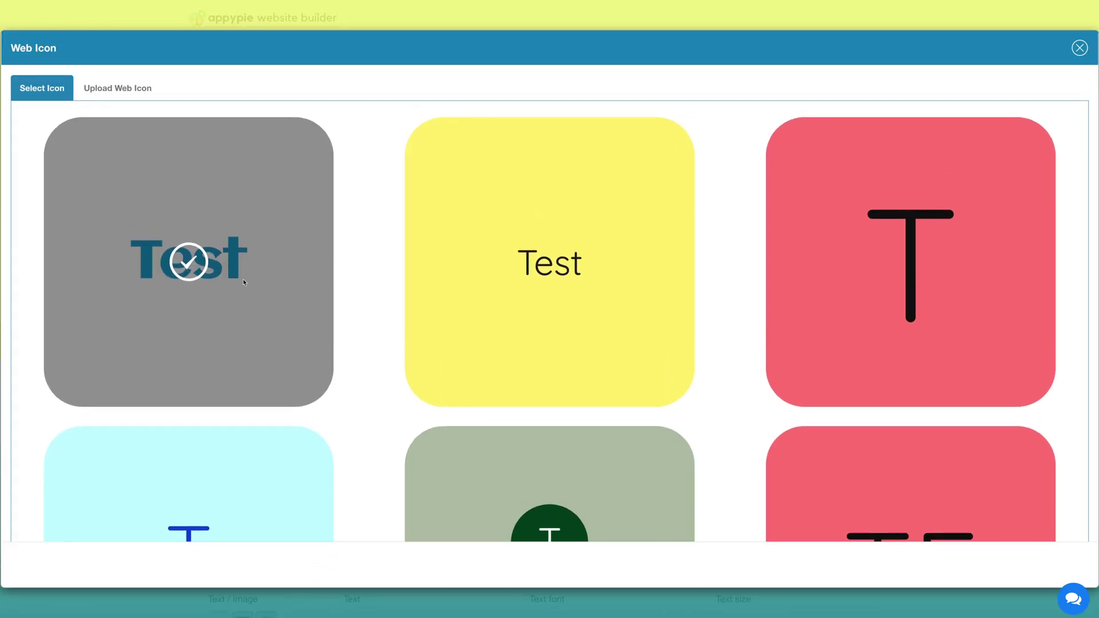
mouse_move(529, 267)
left_click(531, 265)
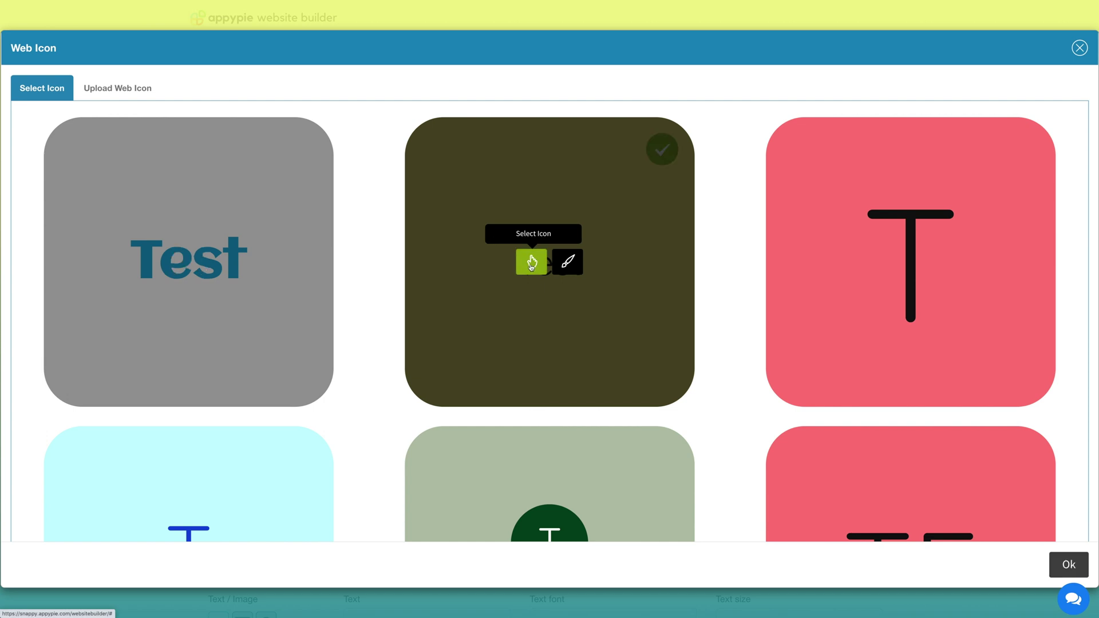
left_click(1071, 565)
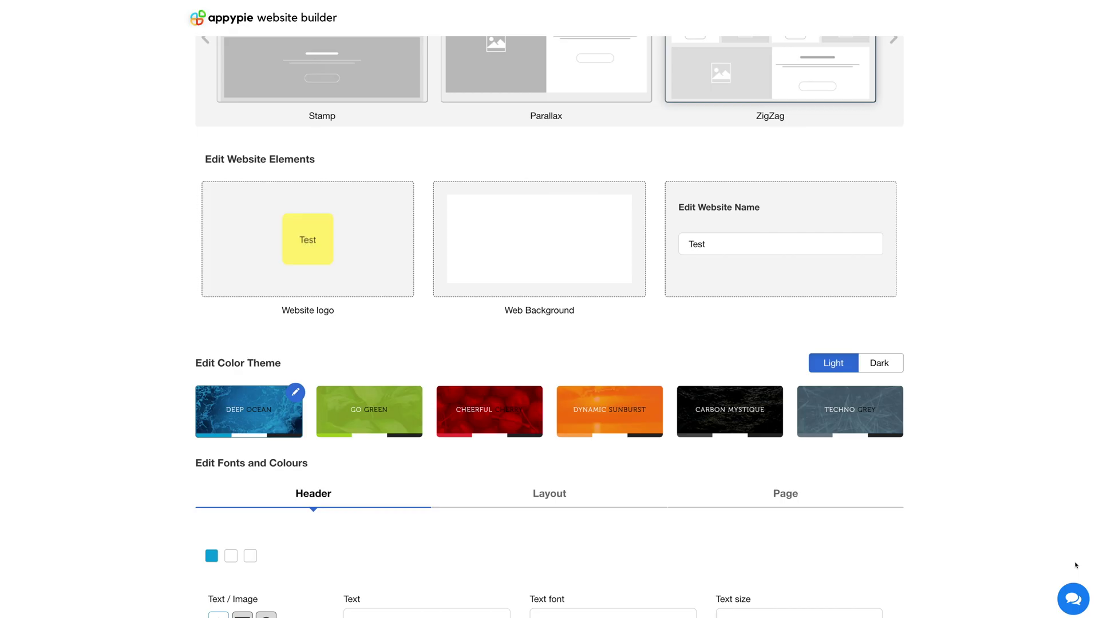
mouse_move(504, 286)
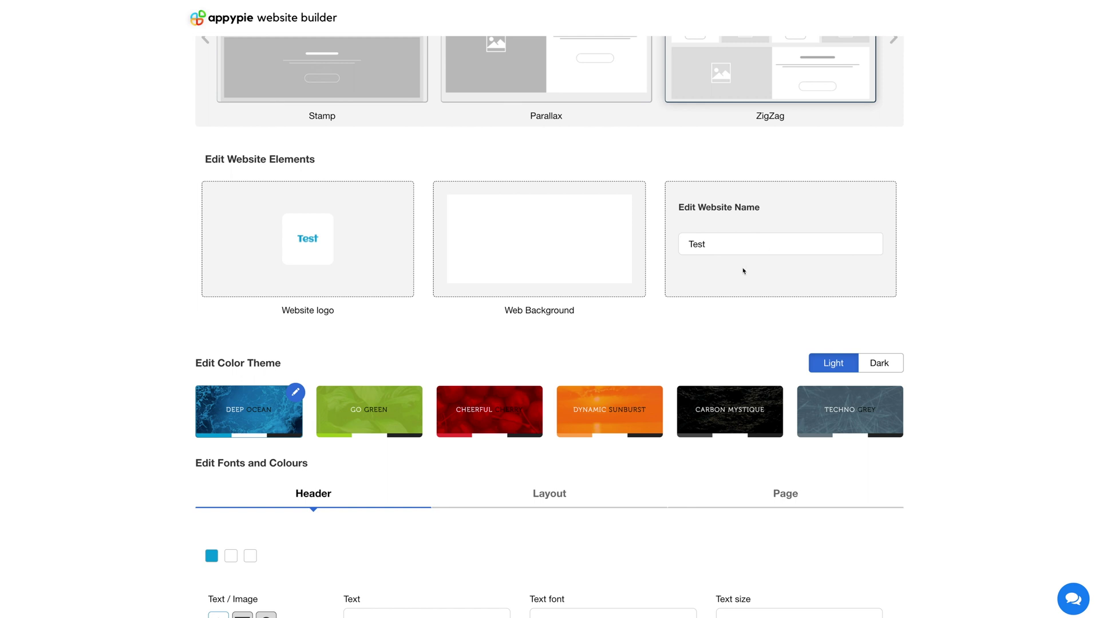
scroll(743, 271, "down", 2)
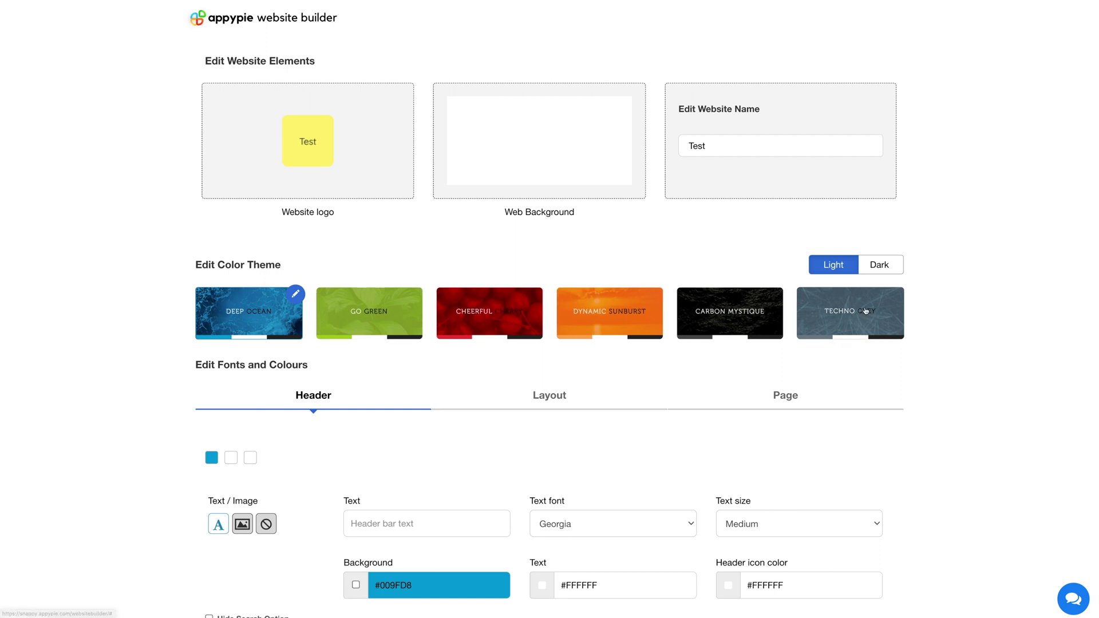
scroll(266, 397, "down", 1)
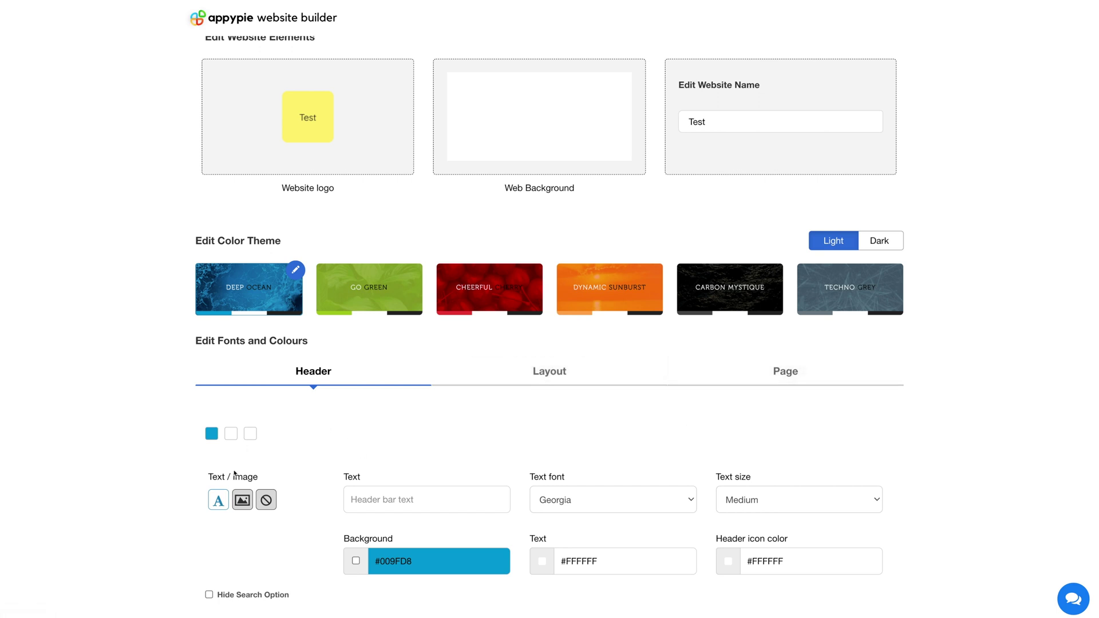
left_click(413, 501)
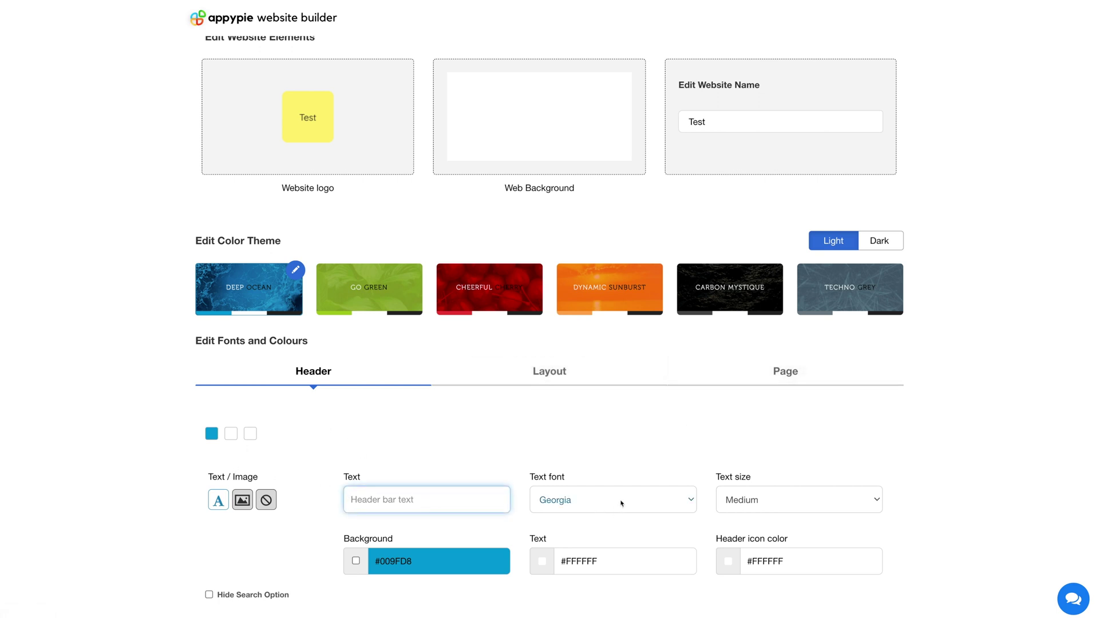
key("Tab")
key("Tab")
key("Tab")
key("Tab")
key("Tab")
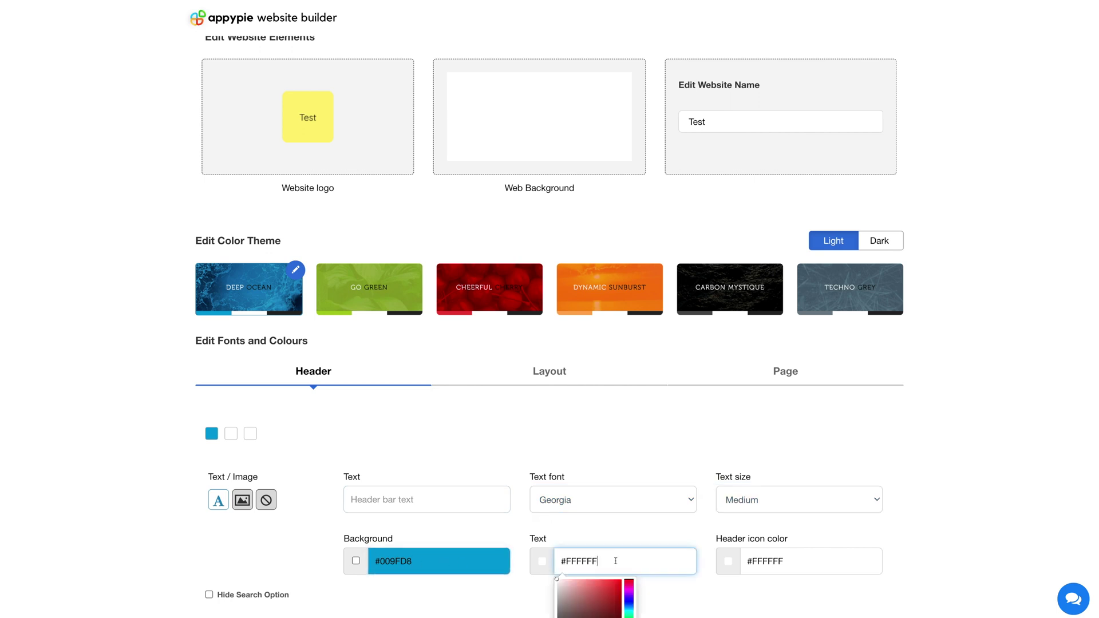
key("Tab")
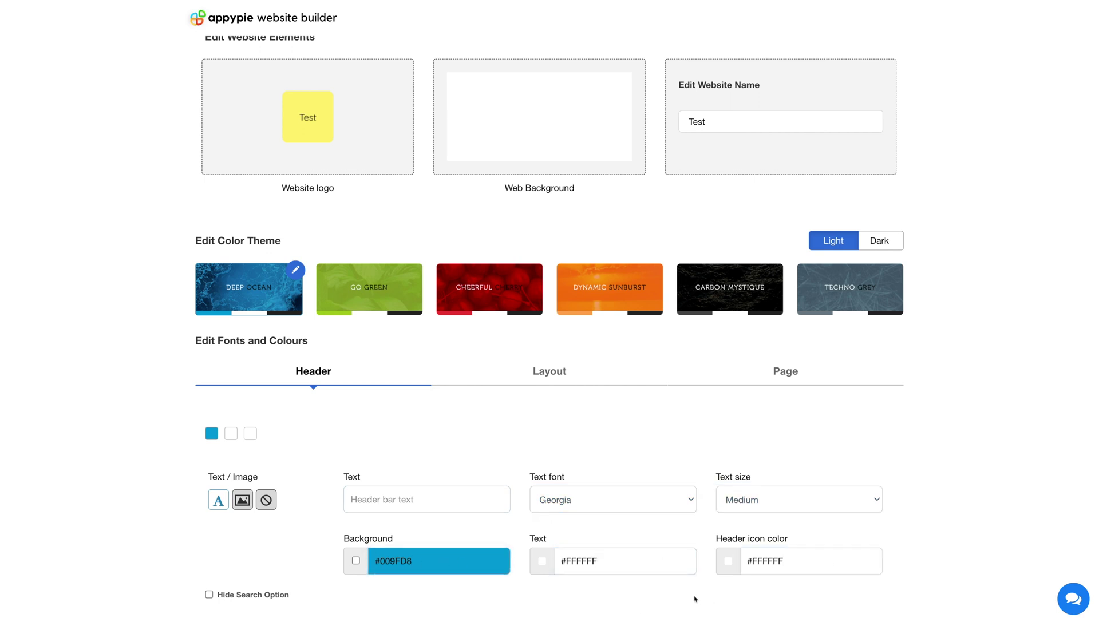
left_click(210, 595)
left_click(211, 596)
left_click(211, 596)
left_click(211, 596)
left_click(538, 374)
left_click(765, 388)
scroll(765, 388, "up", 6)
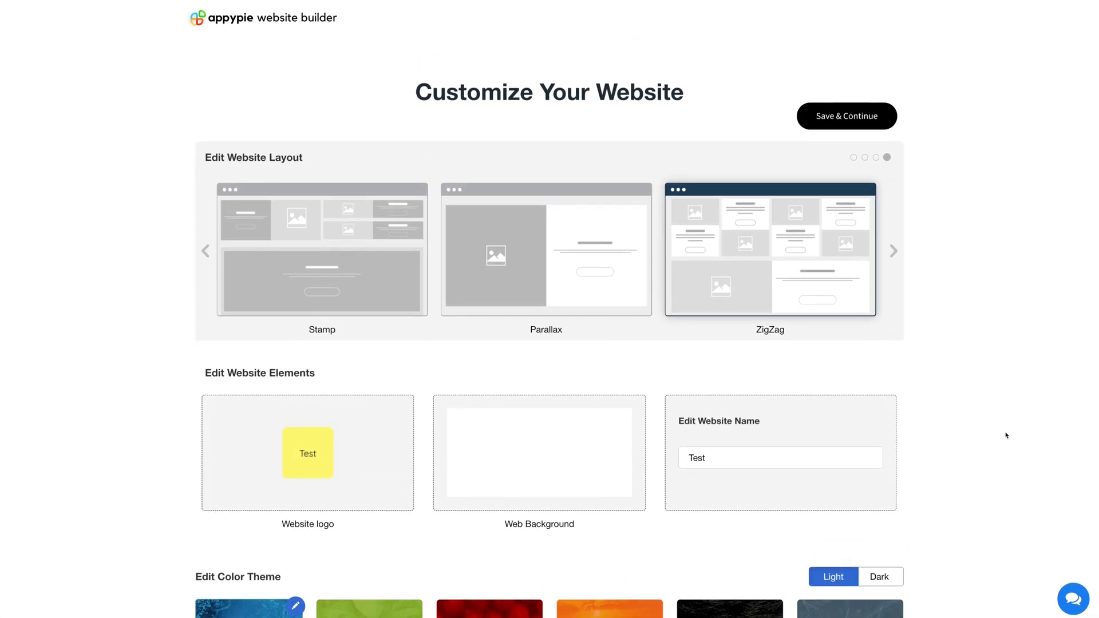
left_click(854, 115)
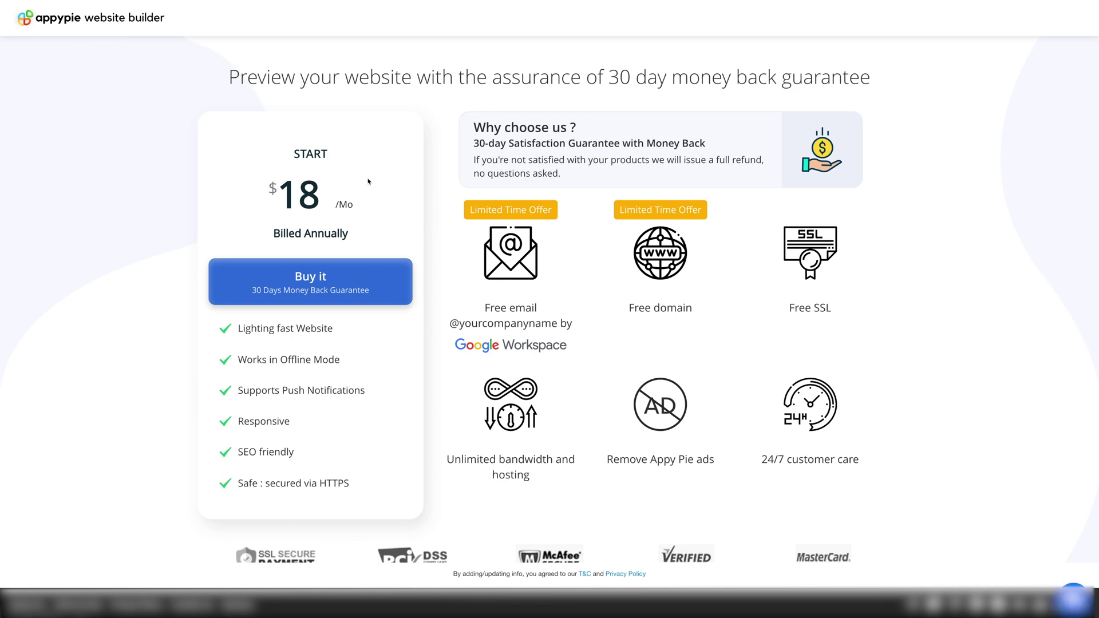
Buy the $180 yearly Start plan, paying by Credit/Debit Card rather than PayPal
left_click(314, 278)
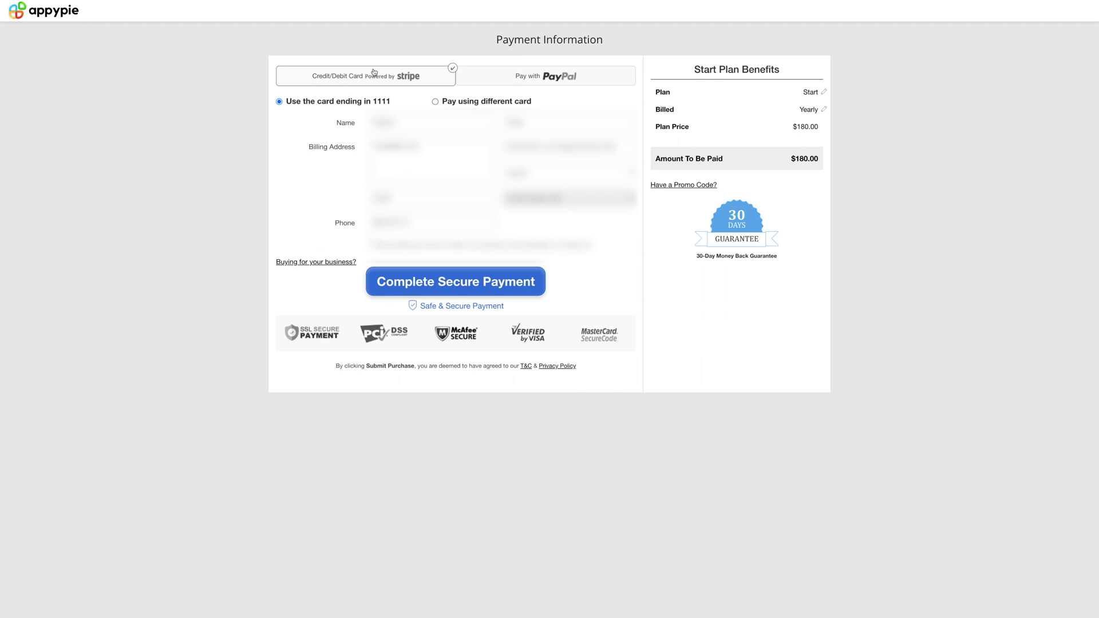
left_click(517, 73)
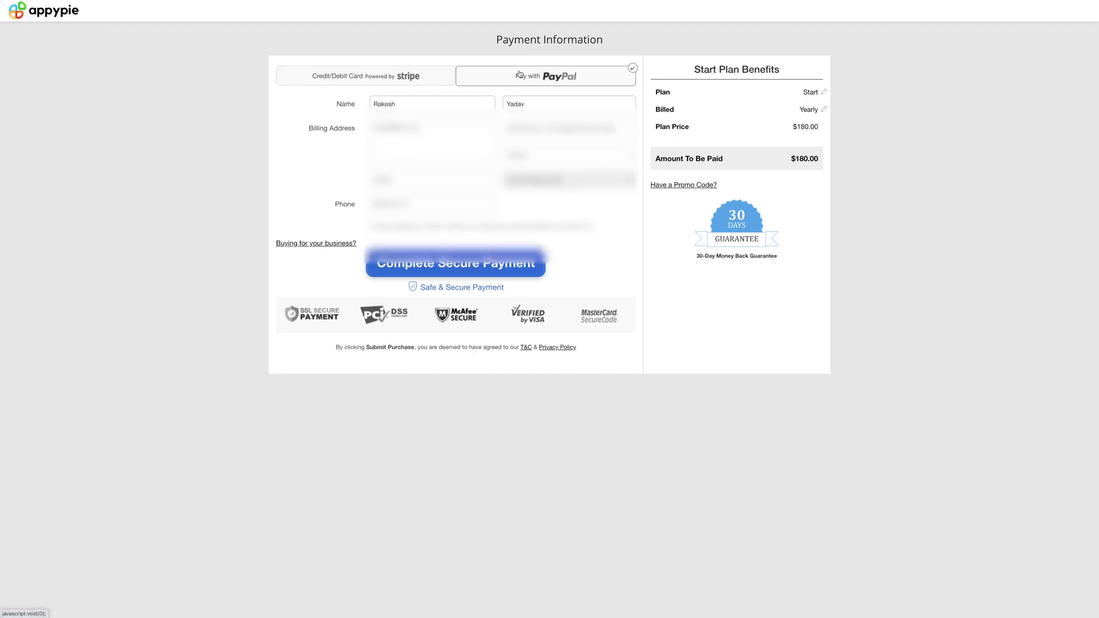
left_click(440, 83)
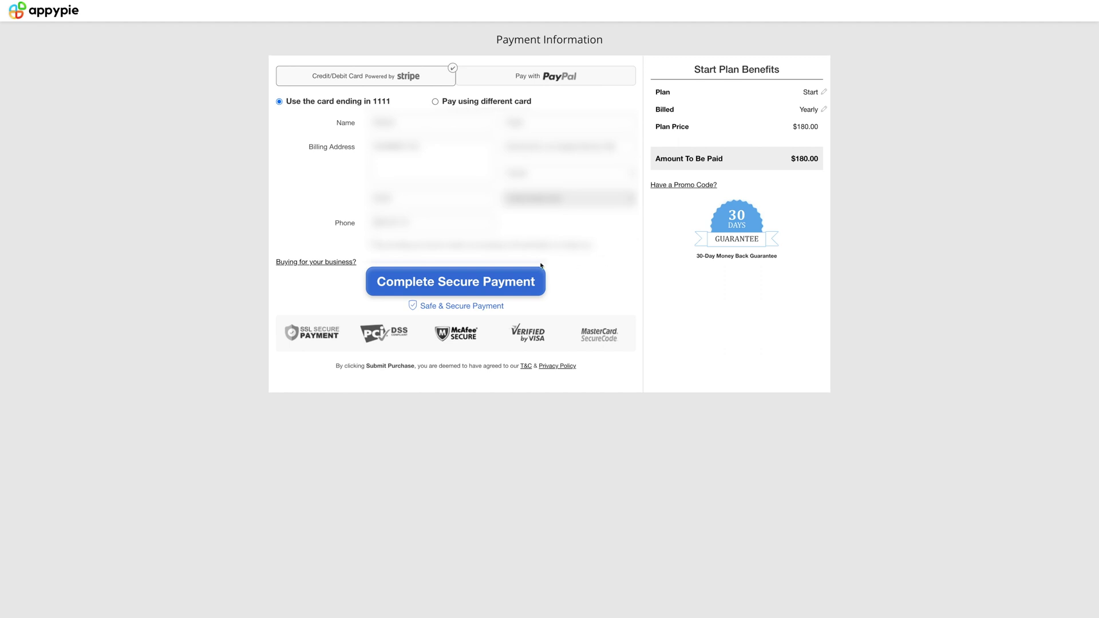
left_click(451, 282)
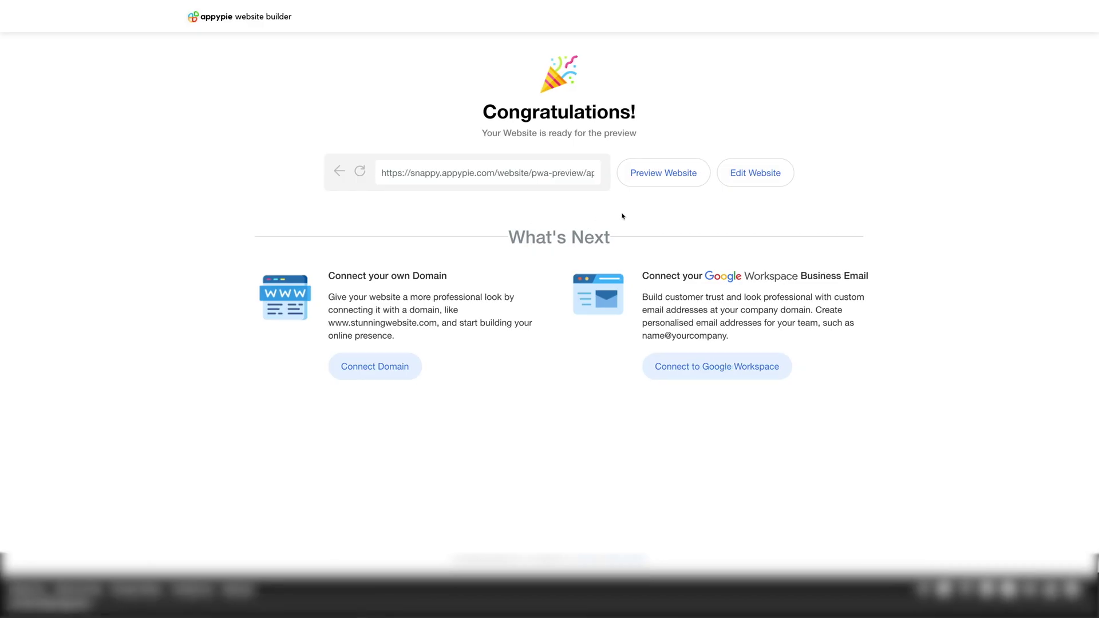
Use Edit Website on the Congratulations page to reach the Test site's overview
left_click(762, 176)
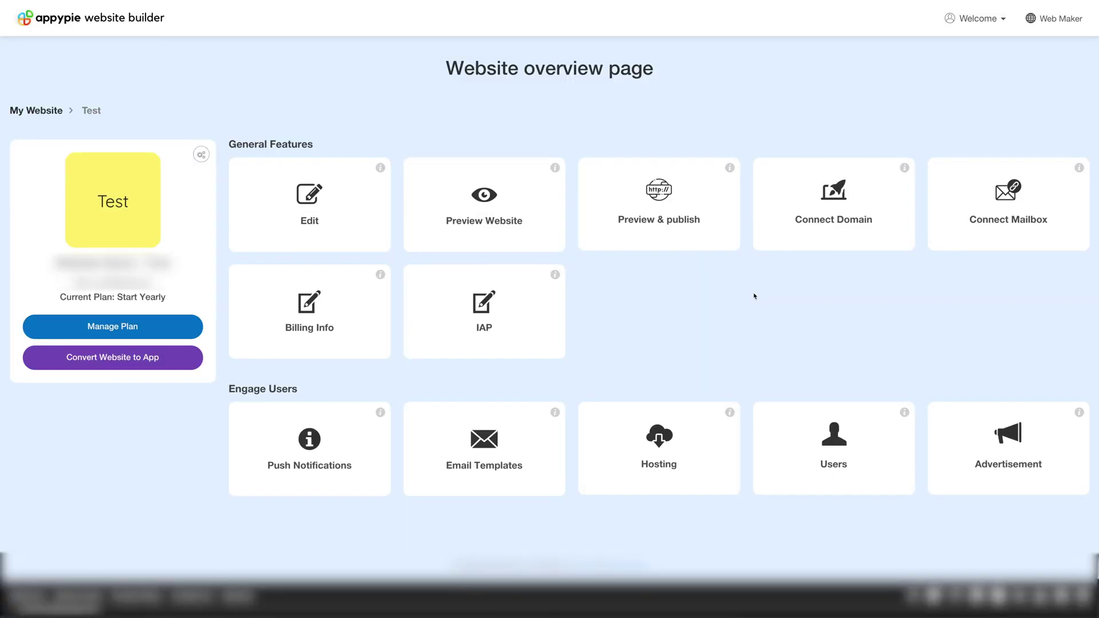